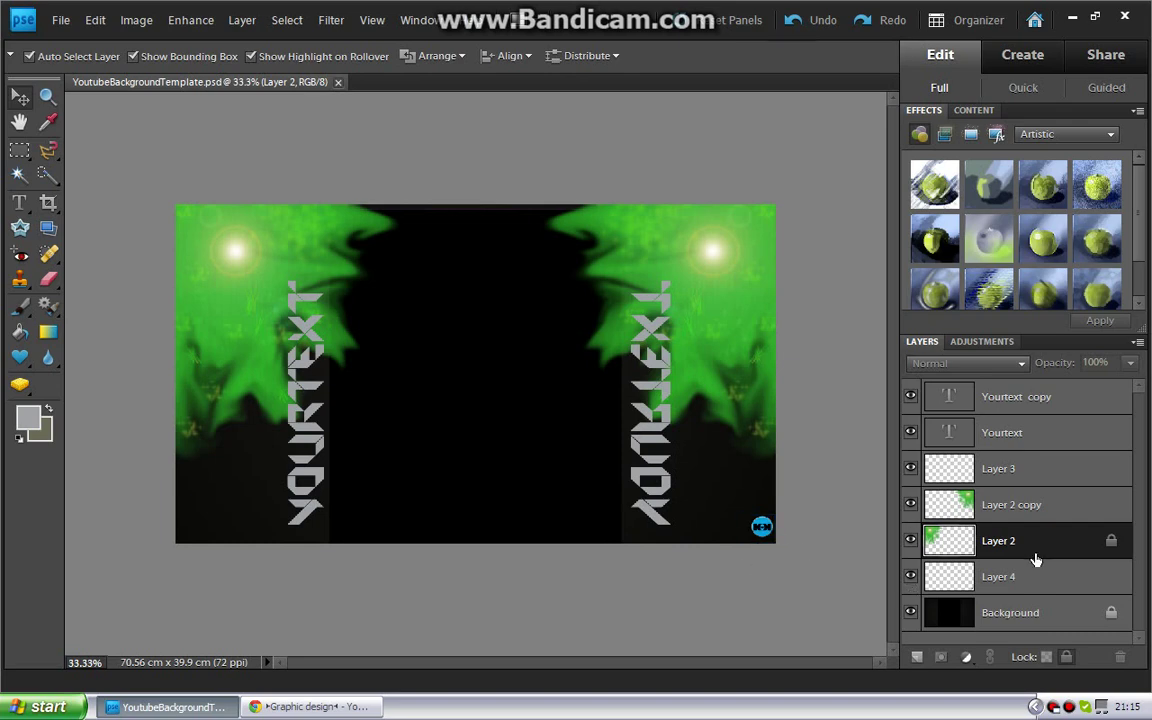
Hide and reshow the right and left green flame corners (Layer 2 copy and Layer 2).
click(910, 505)
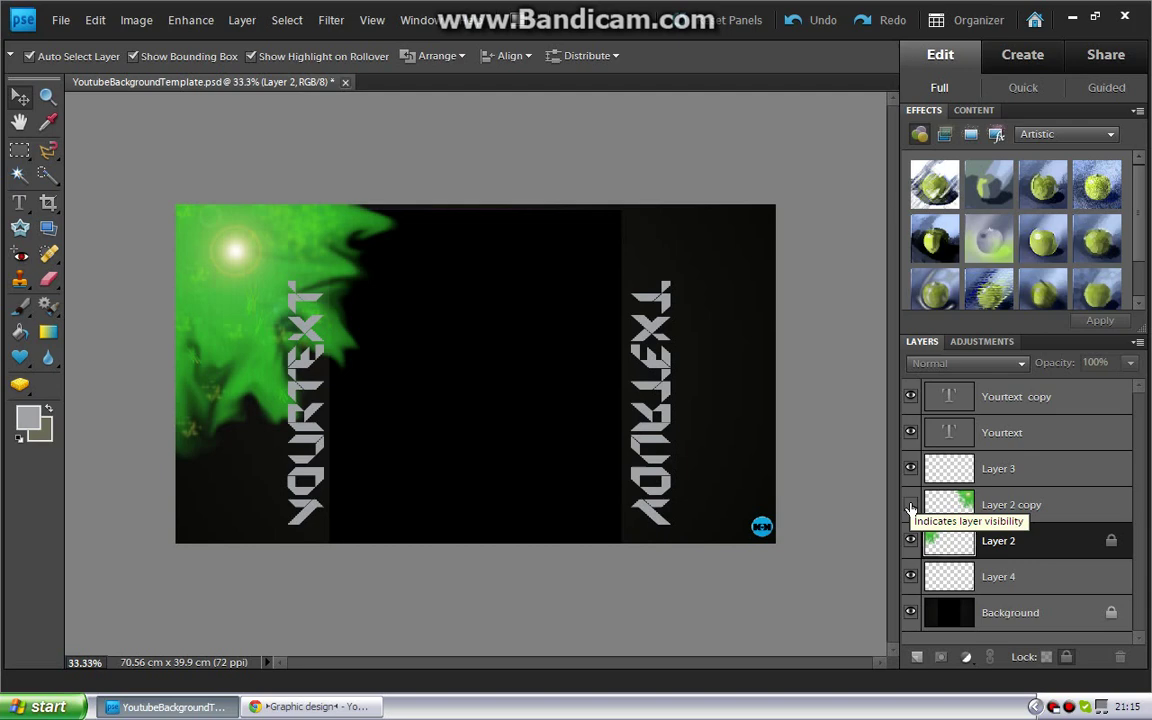
click(910, 505)
click(910, 540)
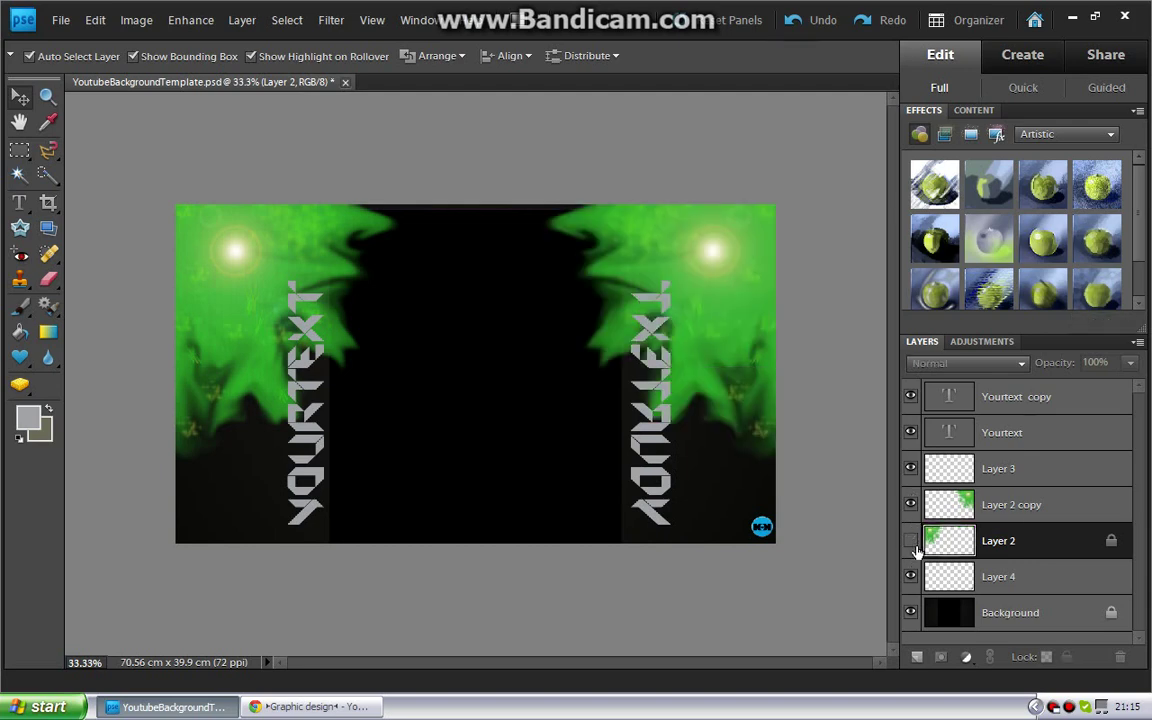
click(910, 540)
Add a Brightness/Contrast adjustment layer above Layer 2, with brightness lowered to about -3.
right_click(1000, 540)
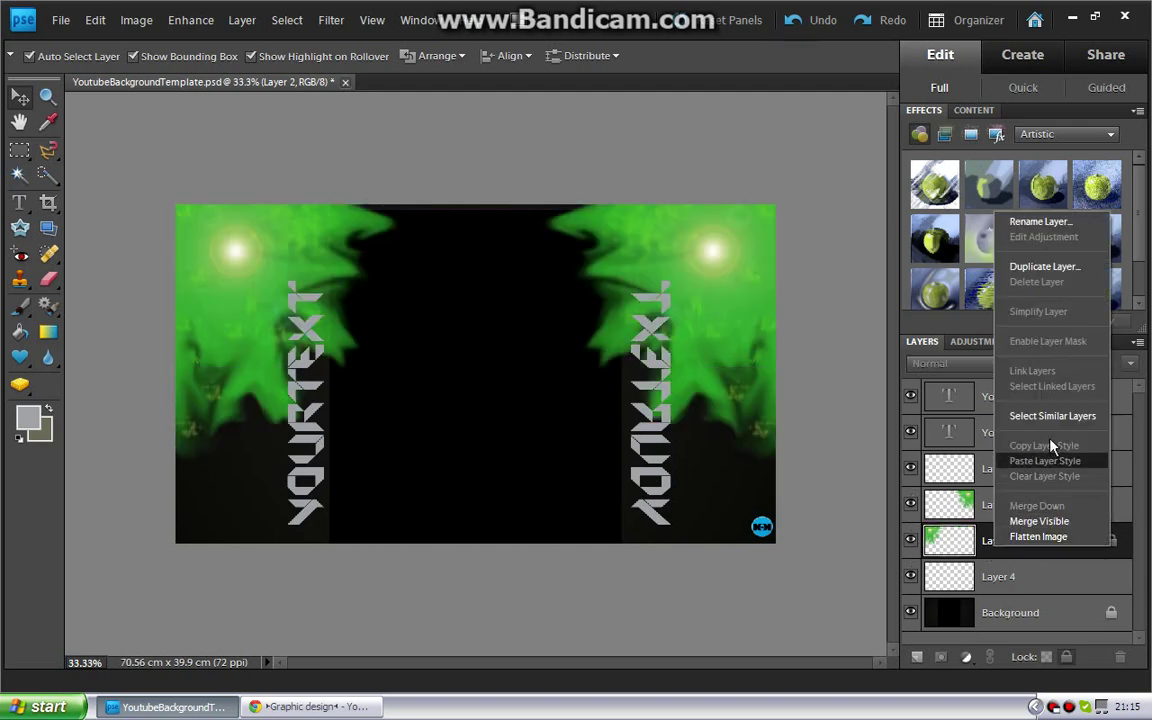
click(953, 548)
click(966, 657)
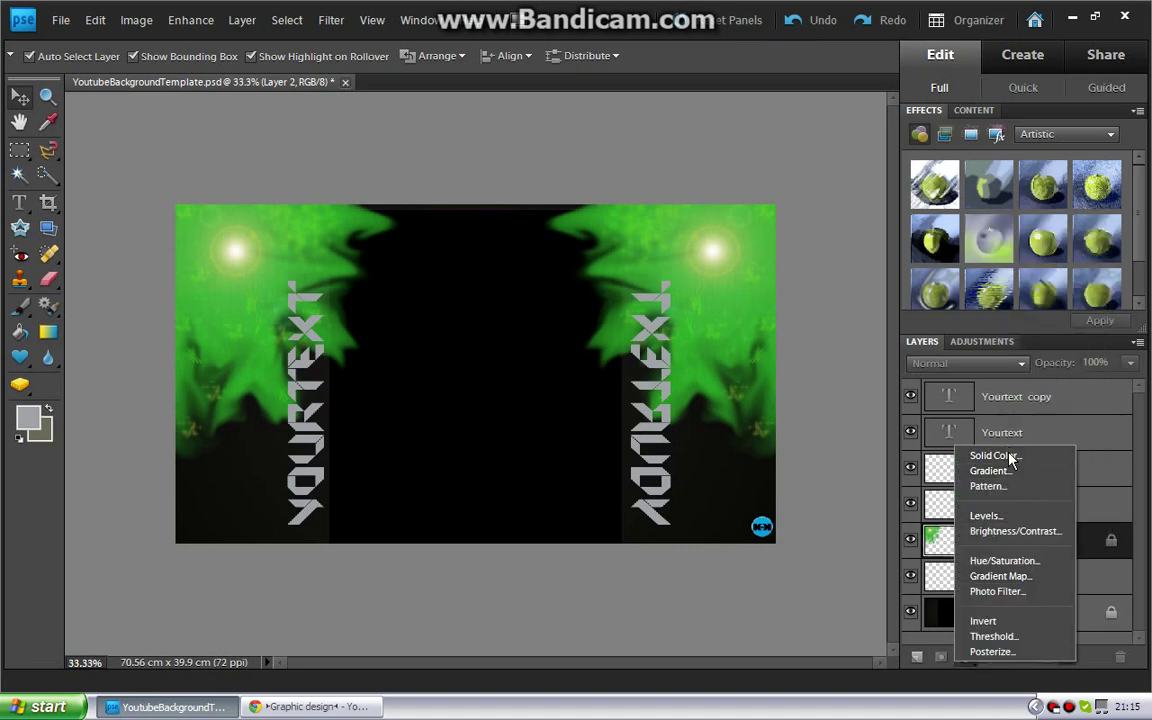
click(1012, 531)
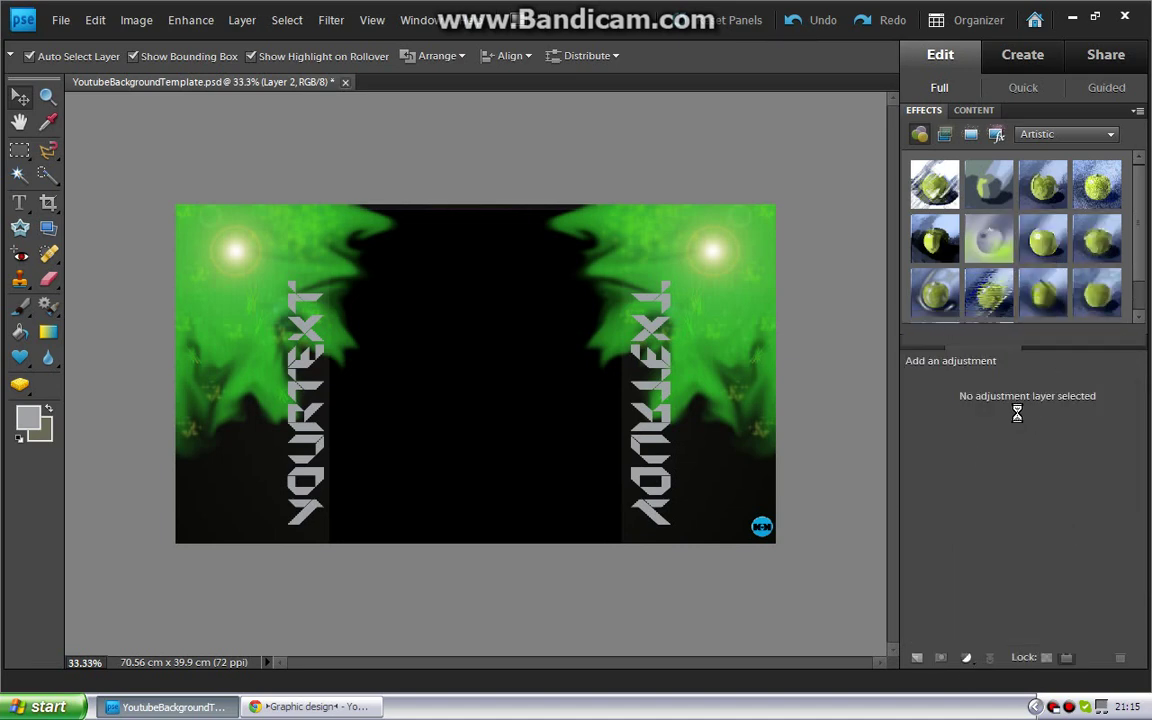
drag(1021, 437, 1025, 452)
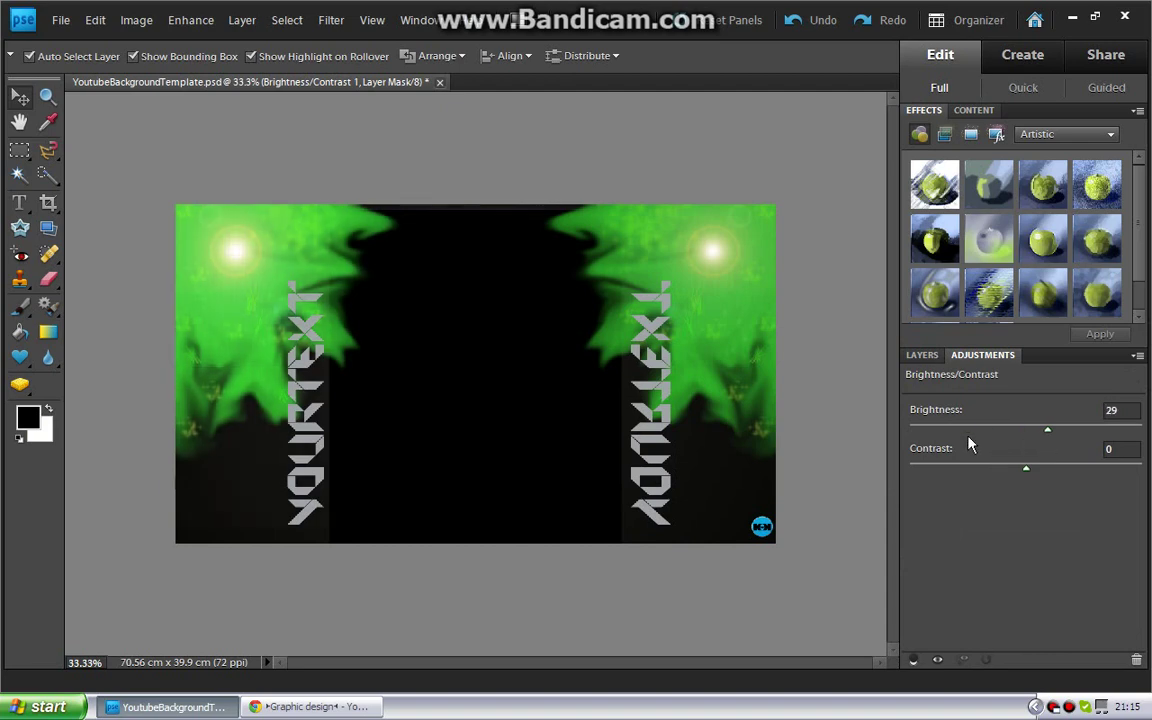
click(933, 357)
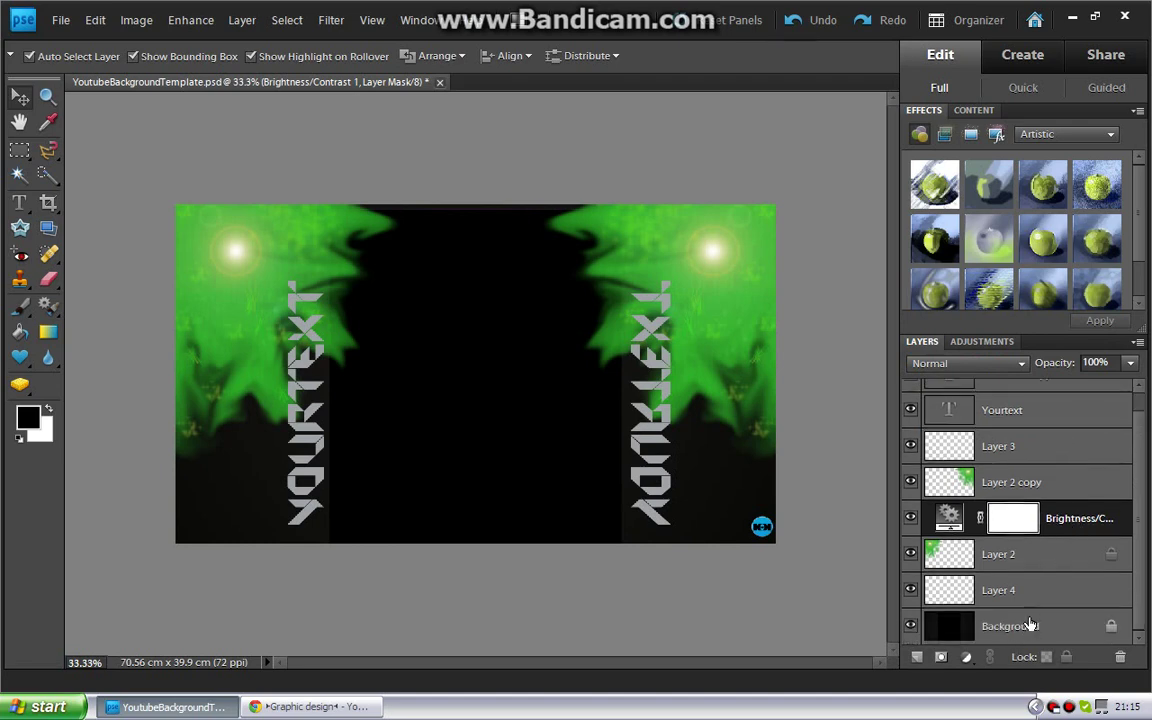
click(1028, 626)
scroll(1078, 590, up, 1)
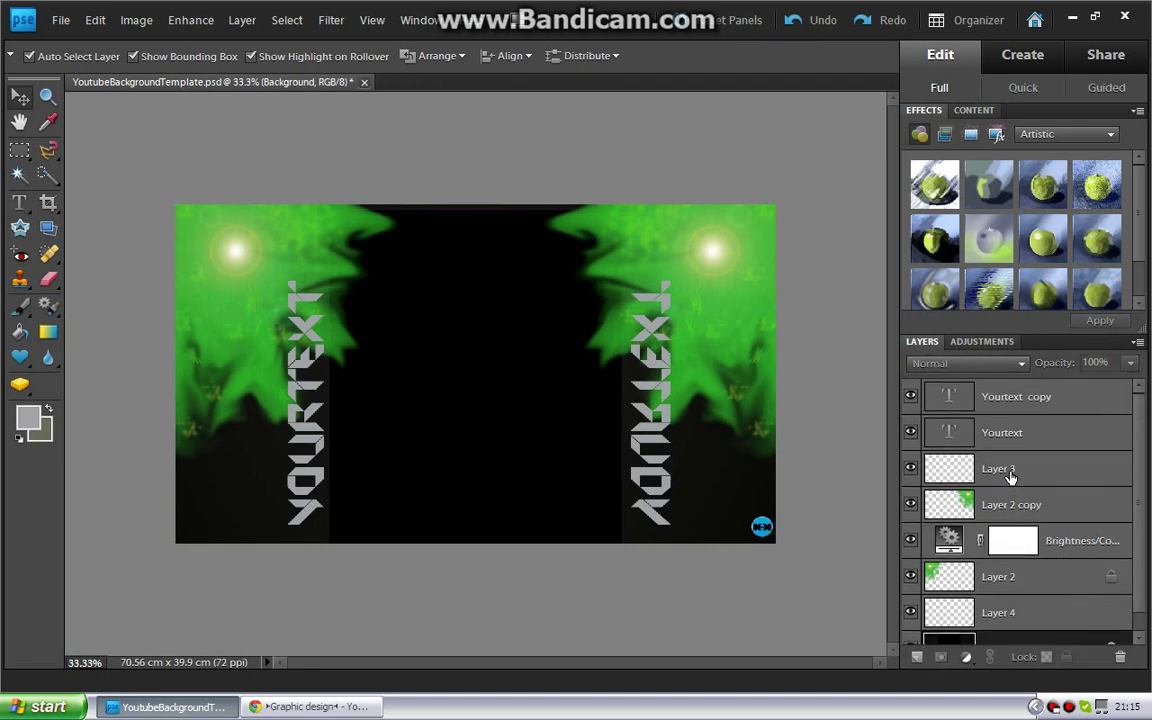
click(1018, 398)
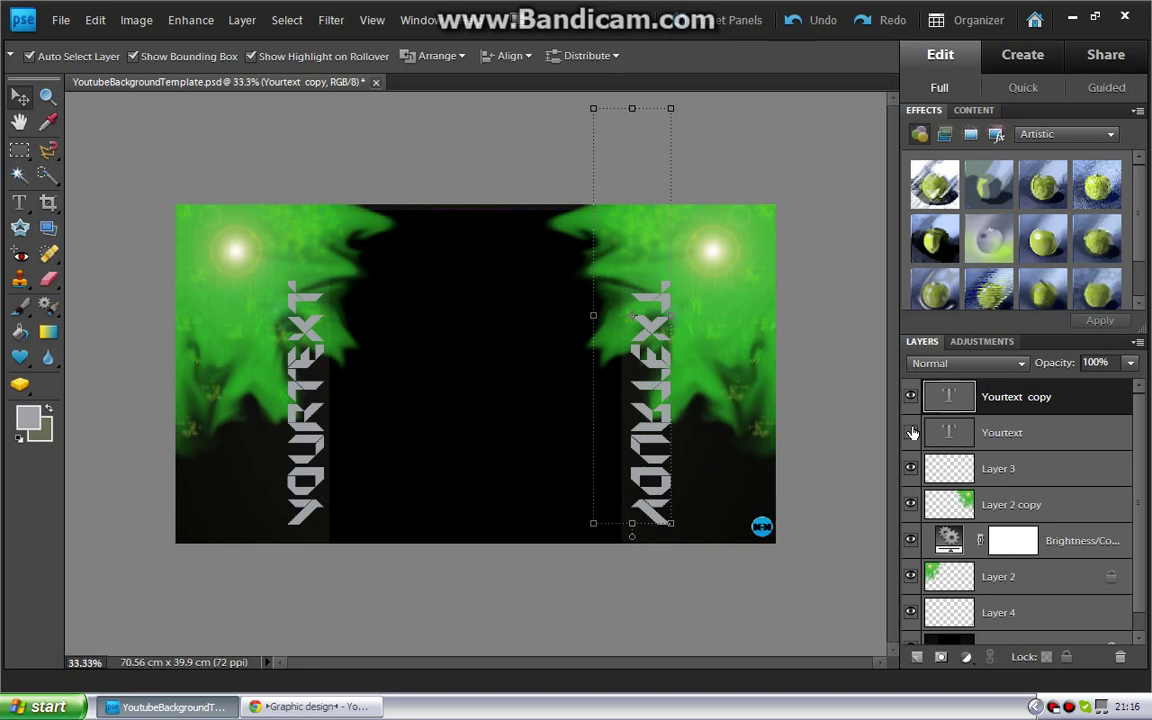
click(1025, 403)
click(1002, 432)
click(1016, 397)
click(1000, 432)
click(1012, 402)
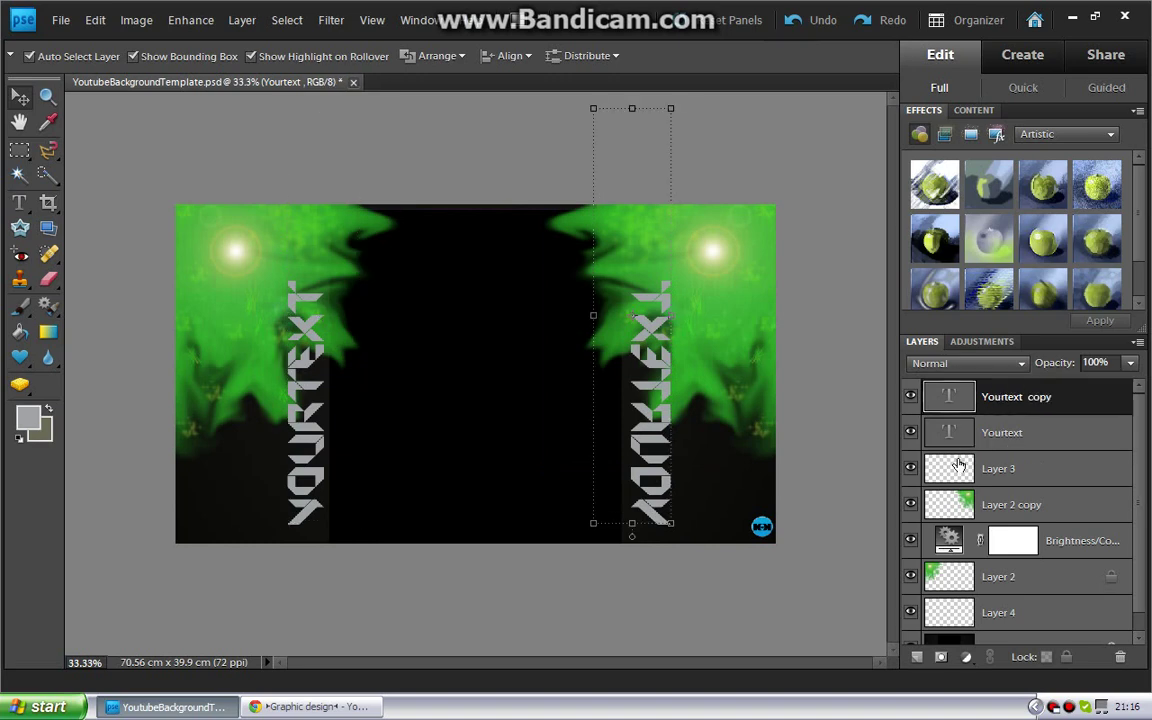